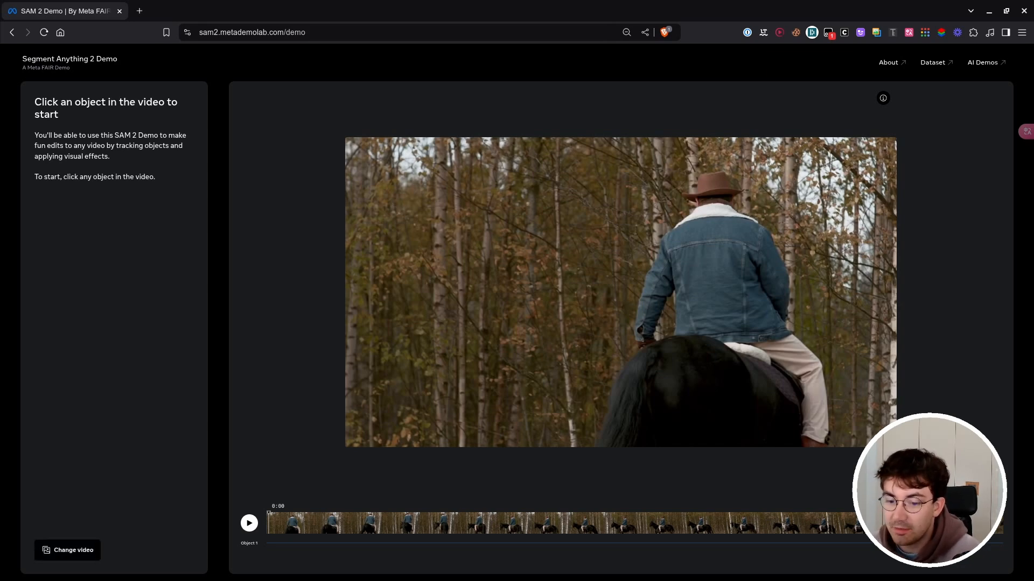
# Select the rider in the horse video as the object, track it through the clip, and continue to the effects stage
pyautogui.click(64, 550)
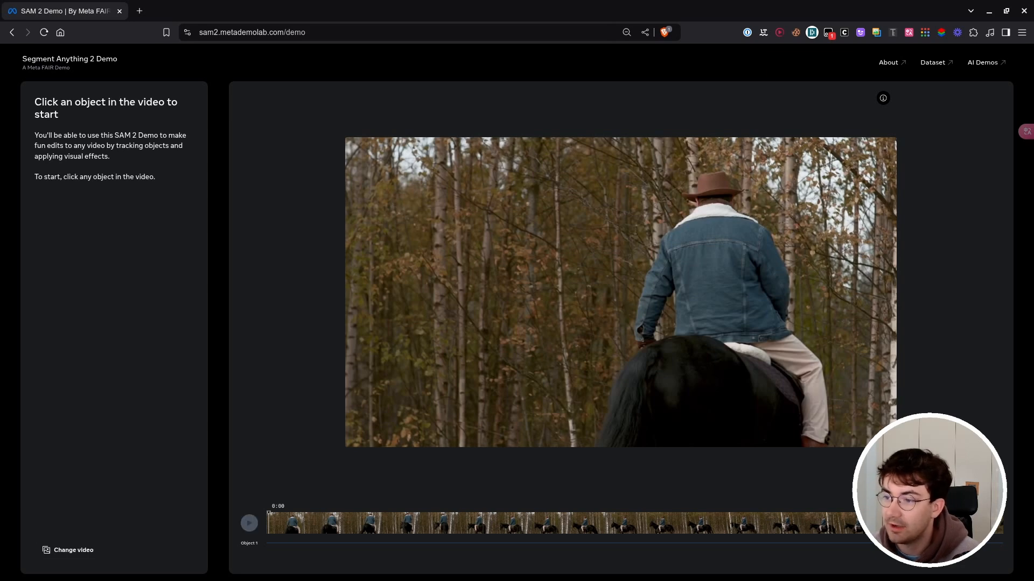
pyautogui.click(719, 272)
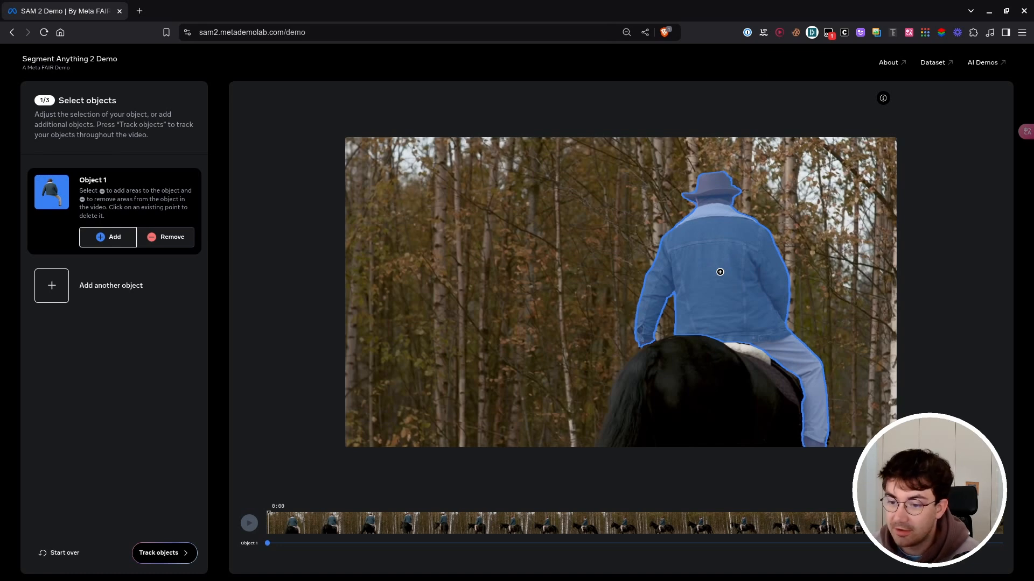
pyautogui.click(164, 553)
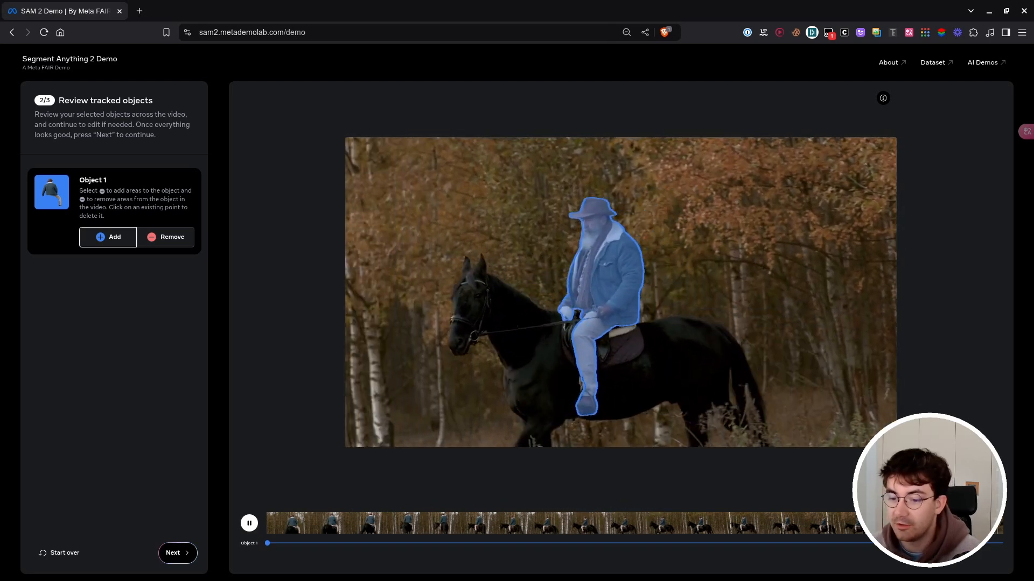
pyautogui.click(178, 553)
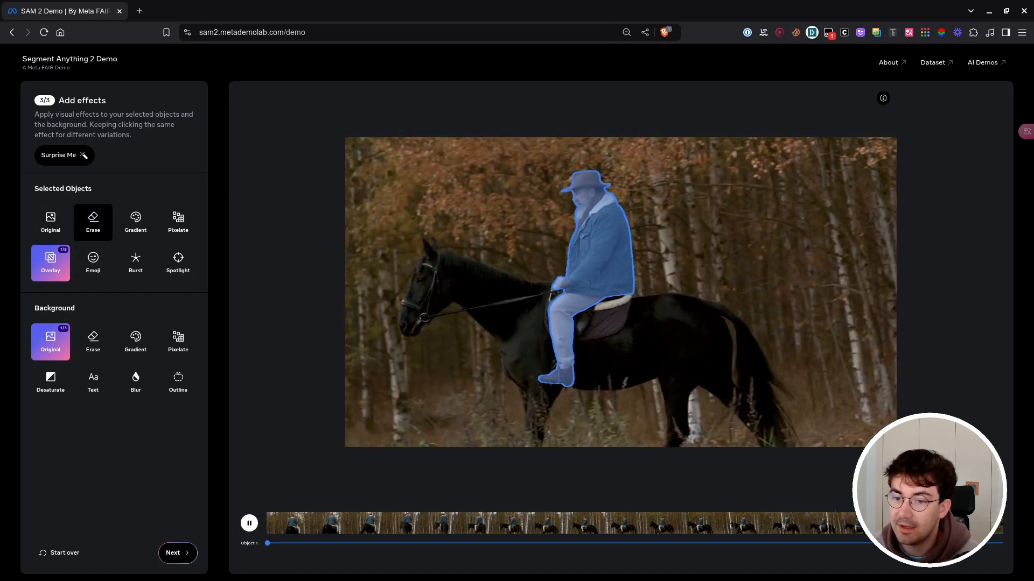
# Apply the Erase effect to both the rider and the background to make a white-on-black matte, and continue
pyautogui.click(93, 221)
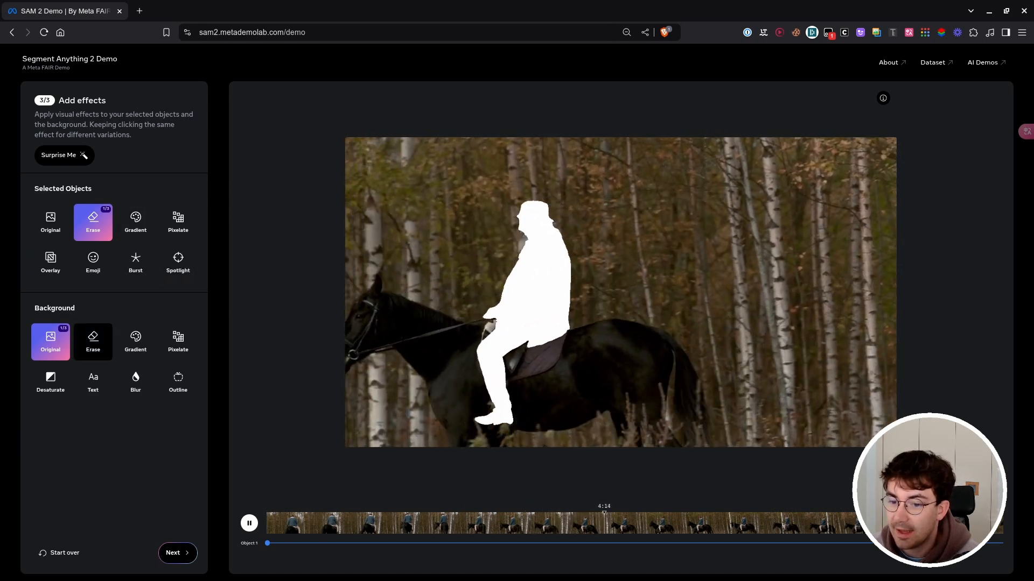
pyautogui.click(93, 341)
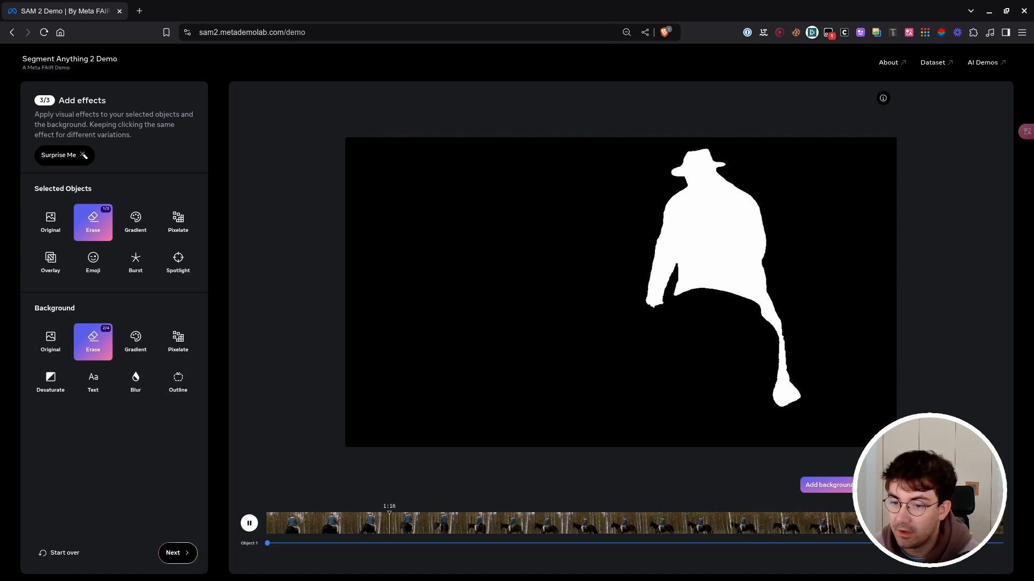
pyautogui.click(178, 553)
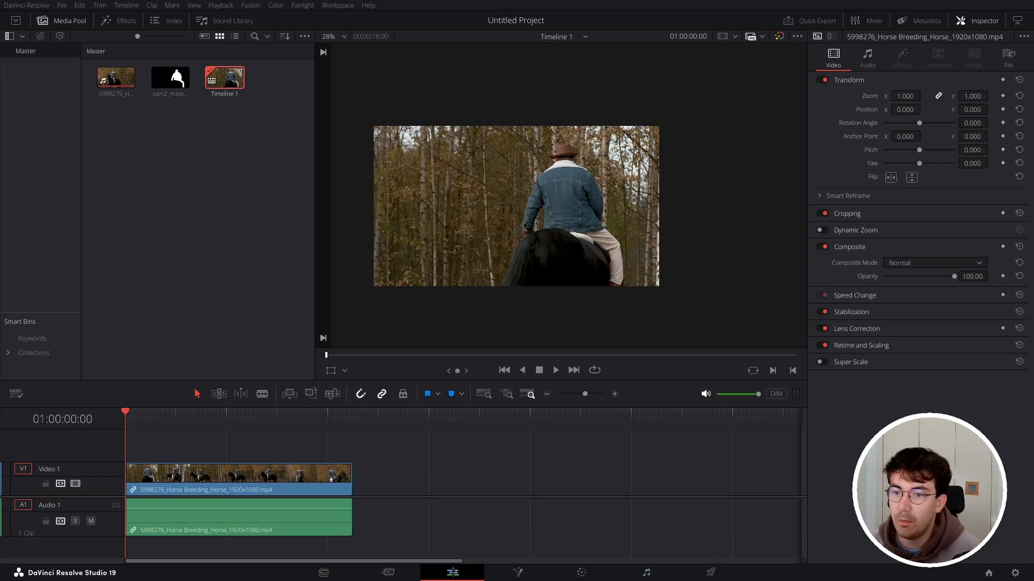
# Switch to the horse clip's Fusion composition in DaVinci Resolve and feed the sam2_mask clip into MediaIn1's mask input
pyautogui.click(517, 572)
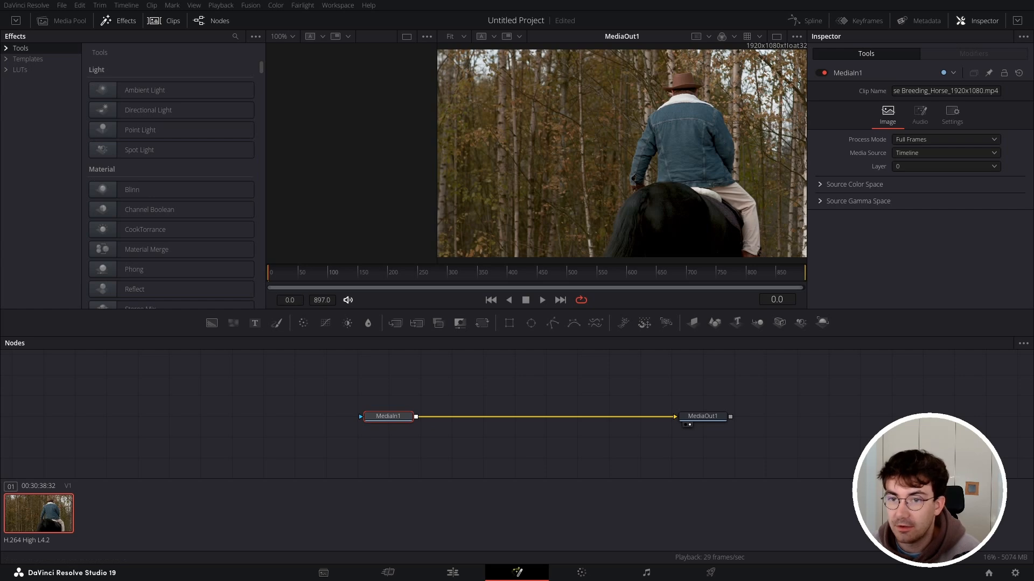
pyautogui.click(59, 20)
pyautogui.moveTo(173, 61); pyautogui.dragTo(360, 416)
pyautogui.moveTo(245, 411); pyautogui.dragTo(287, 421)
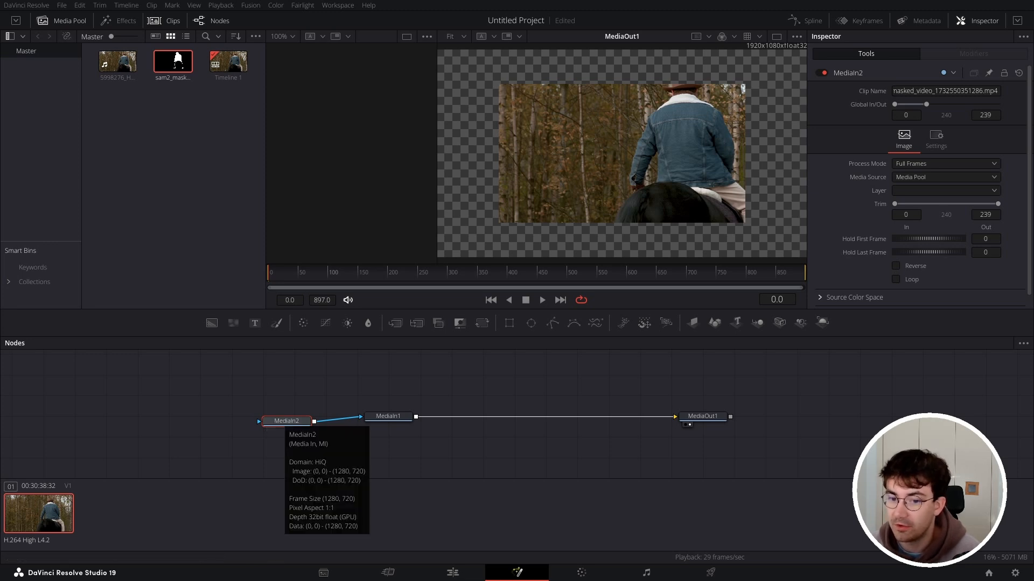
# Add the SAM2MASK node group to the Fusion composition and ungroup it
pyautogui.hotkey('alt', 'Tab')
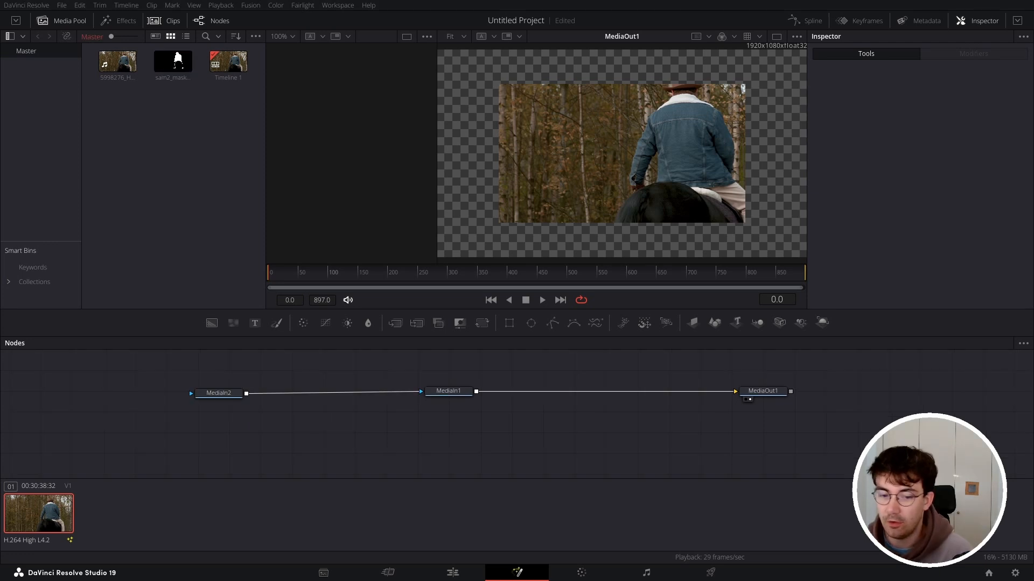
pyautogui.hotkey('alt', 'Tab')
pyautogui.moveTo(673, 227); pyautogui.dragTo(540, 261)
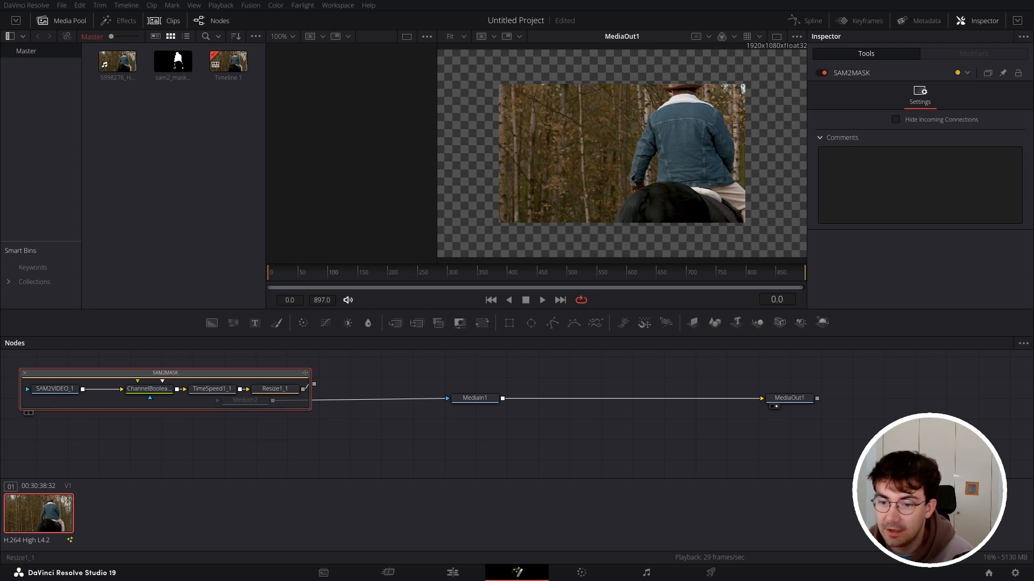
pyautogui.rightClick(210, 388)
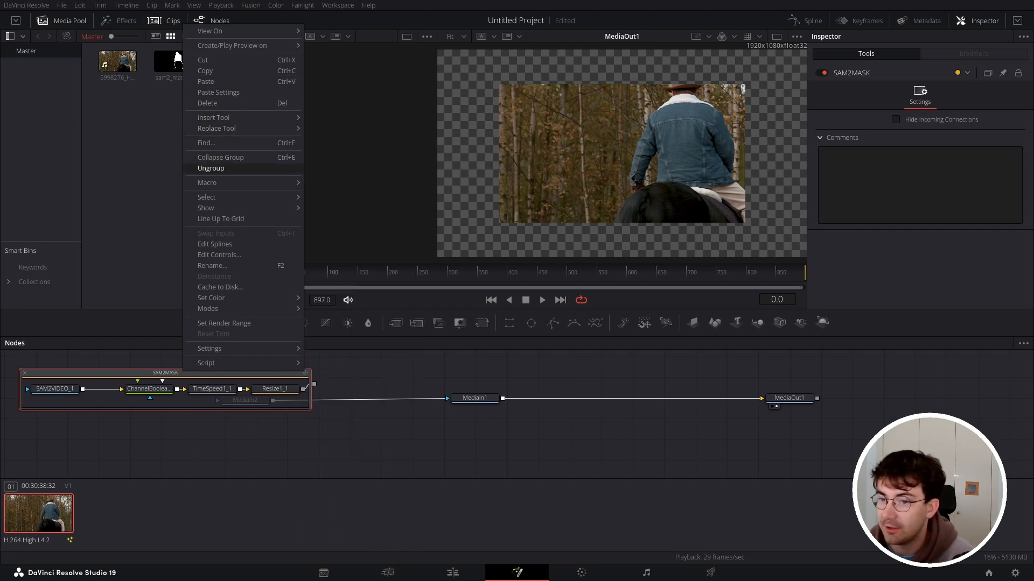
pyautogui.click(210, 168)
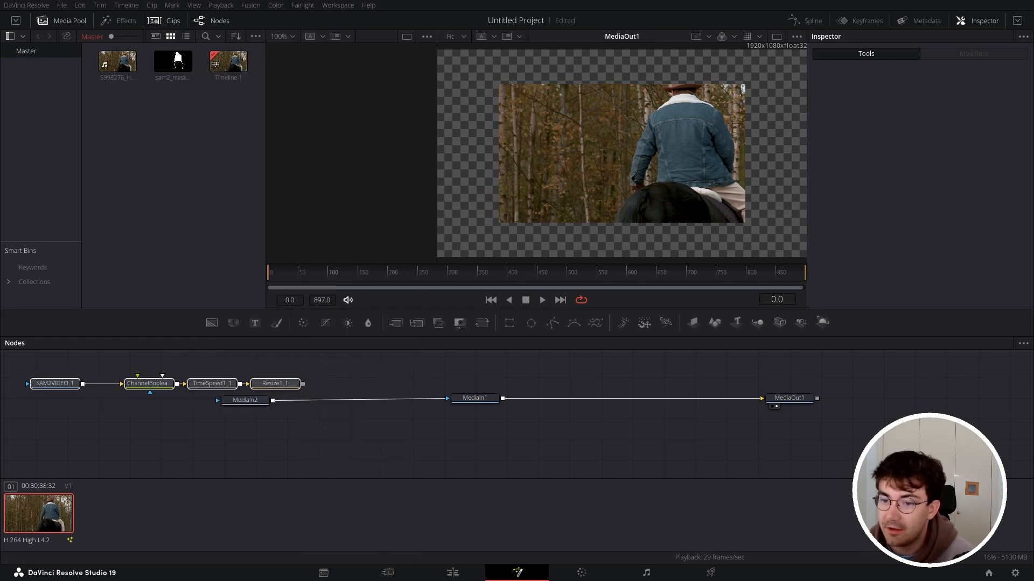
# Delete the placeholder SAM2VIDEO_1 node and disconnect MediaIn2 from MediaIn1
pyautogui.click(215, 397)
pyautogui.click(55, 383)
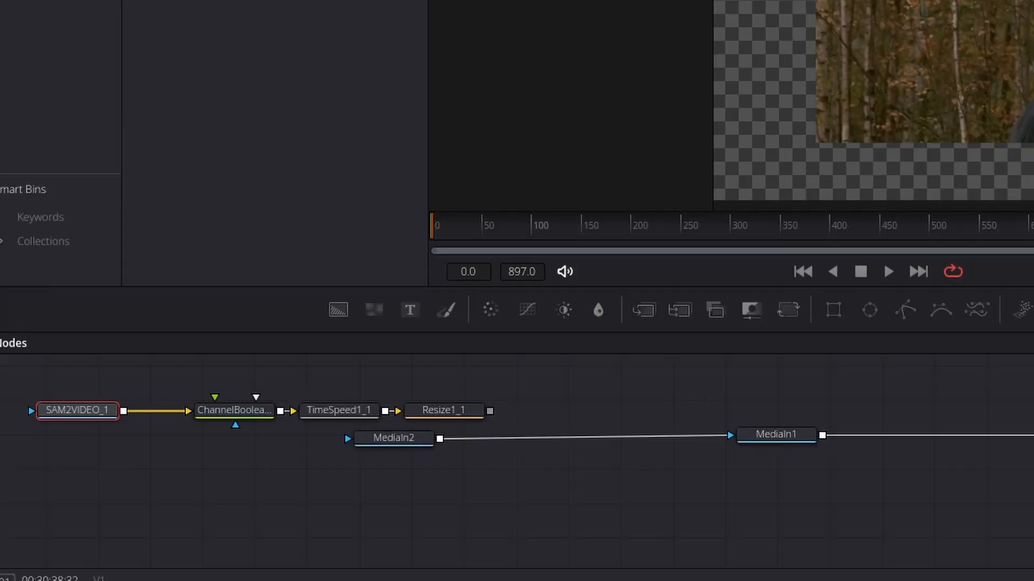
pyautogui.press('Delete')
pyautogui.click(598, 436)
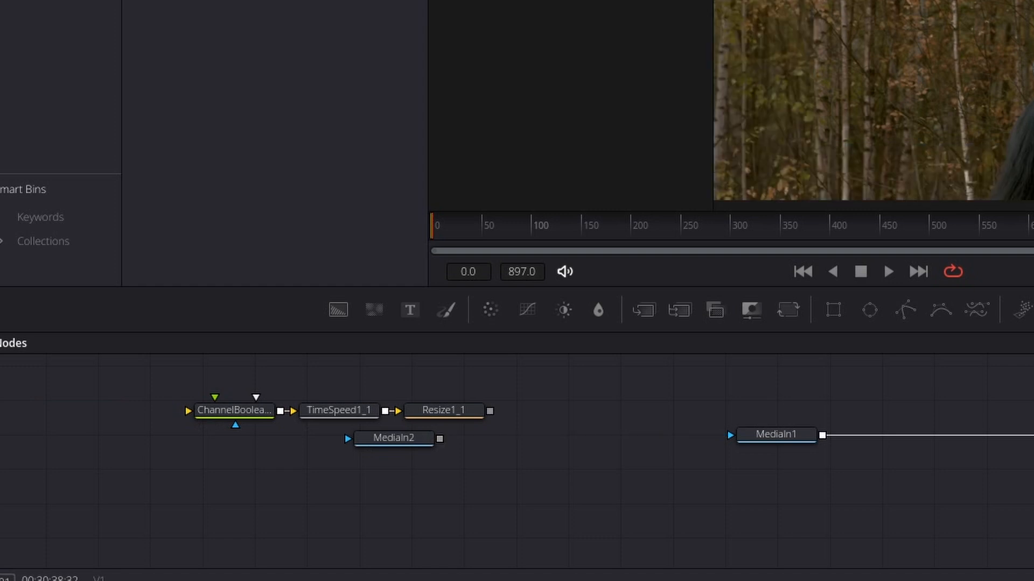
# Connect MediaIn2 into the Channel Booleans node and Resize1_1 into MediaIn1's mask input, tidying the chain
pyautogui.moveTo(394, 437); pyautogui.dragTo(188, 411)
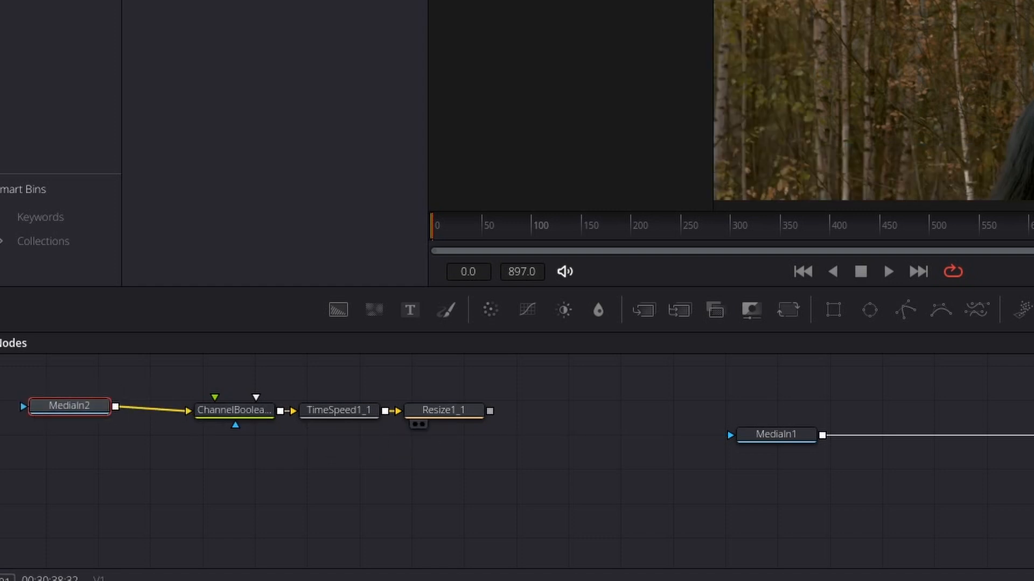
pyautogui.moveTo(489, 411); pyautogui.dragTo(730, 435)
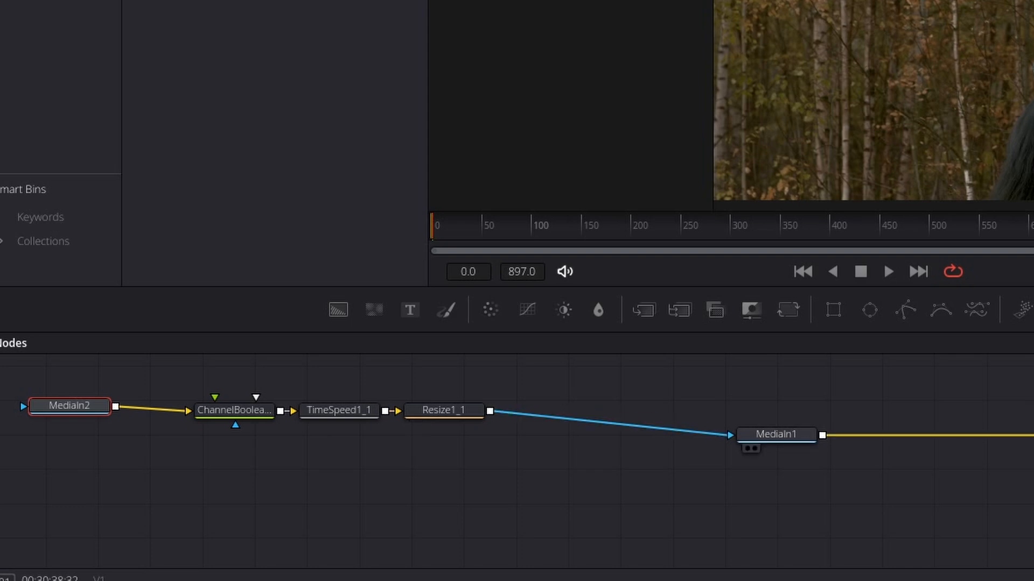
pyautogui.moveTo(526, 457); pyautogui.dragTo(456, 438)
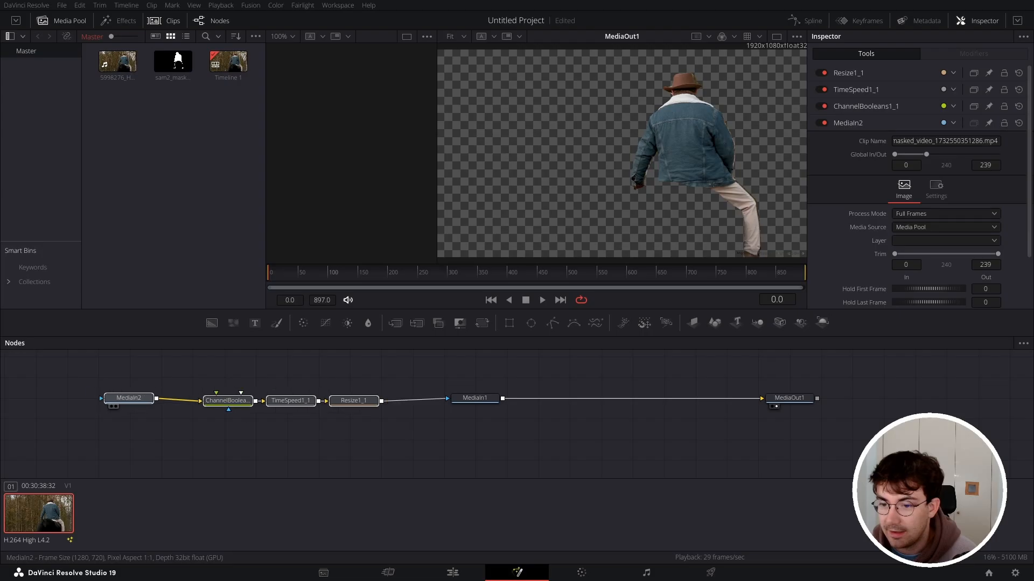
pyautogui.moveTo(129, 399); pyautogui.dragTo(153, 398)
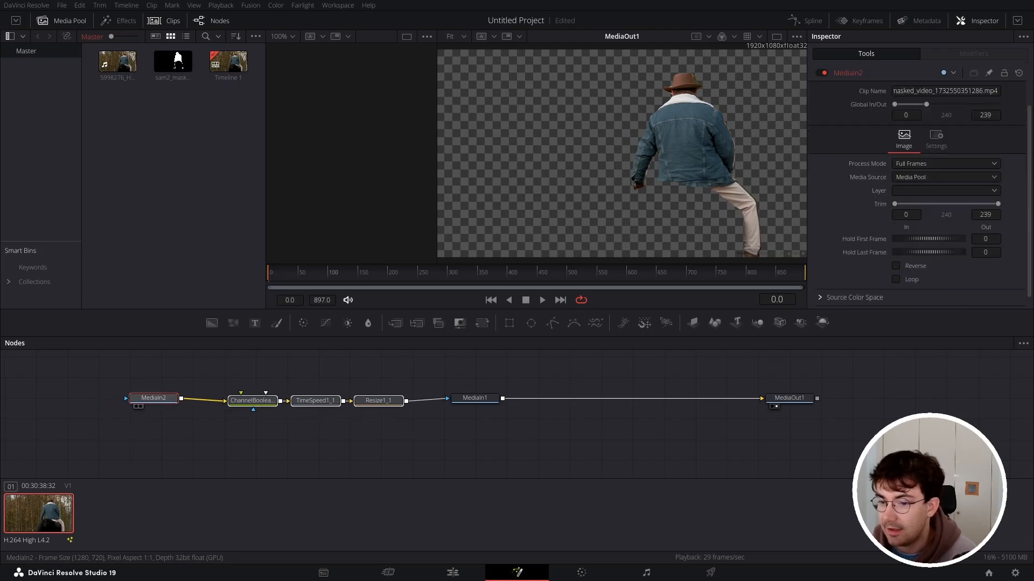
# Play back the composition and examine how the mask follows the rider
pyautogui.moveTo(659, 174); pyautogui.dragTo(580, 192)
pyautogui.scroll(-3, 579, 192)
pyautogui.scroll(3, 580, 192)
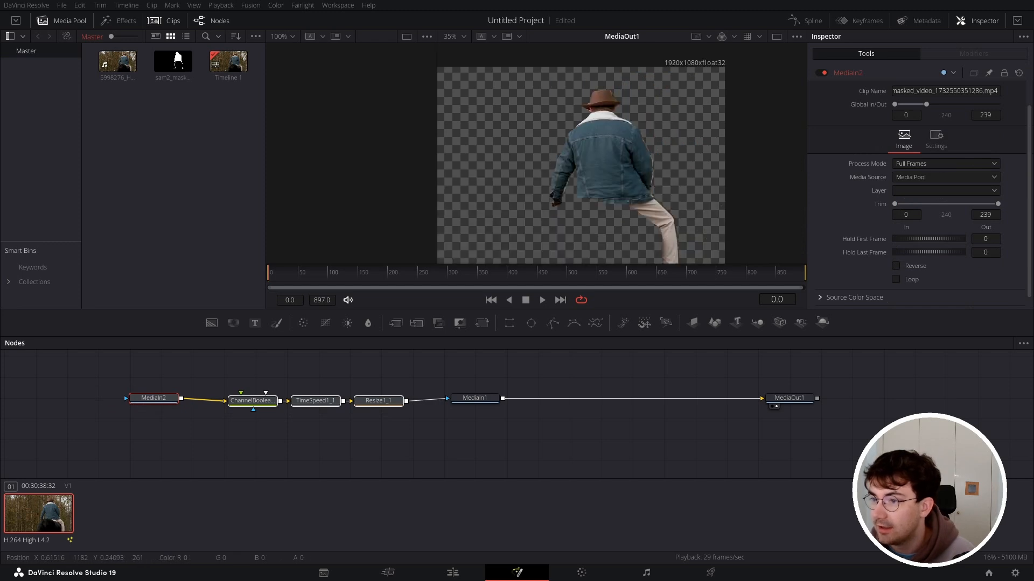
pyautogui.scroll(-1, 580, 192)
pyautogui.press('space')
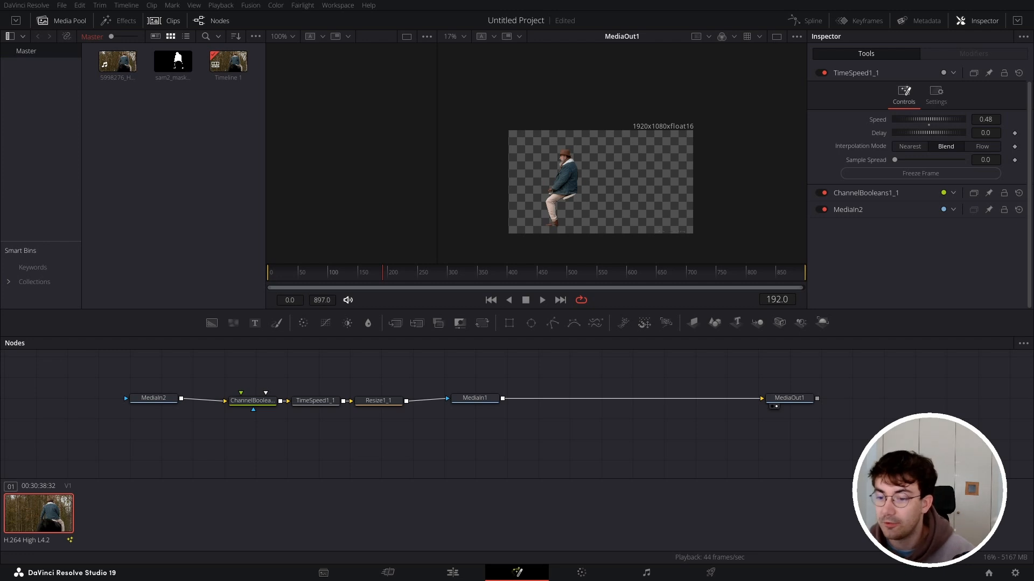
# Set the TimeSpeed1_1 node's speed to -0.46 and review the Resize1_1 node's settings
pyautogui.click(315, 401)
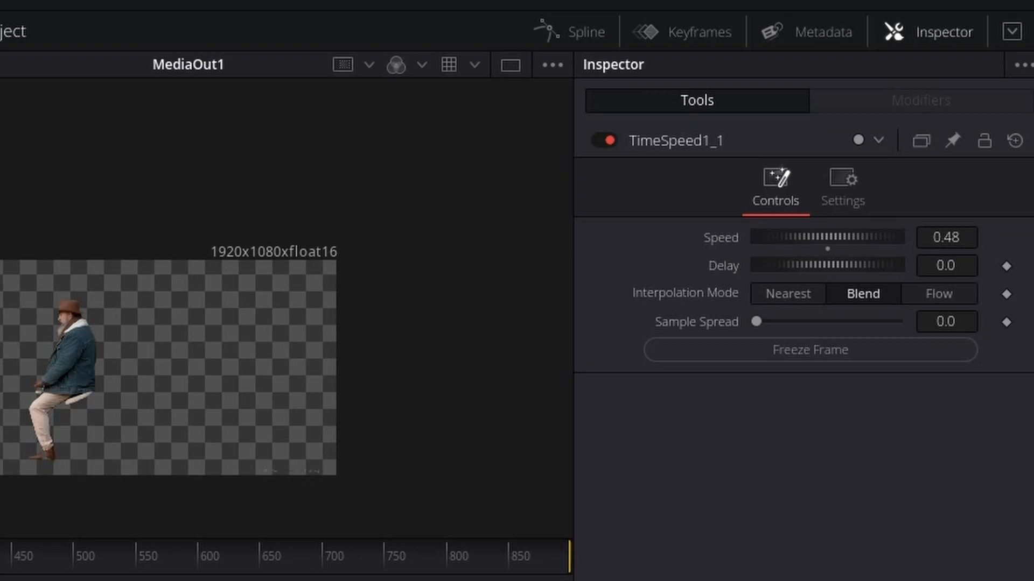
pyautogui.moveTo(827, 237); pyautogui.dragTo(803, 237)
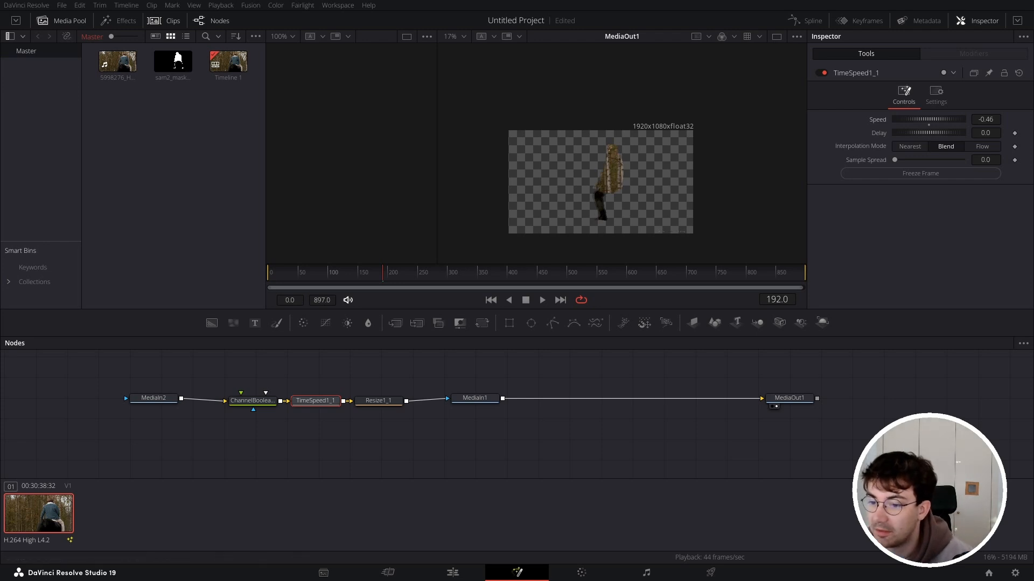
pyautogui.click(379, 401)
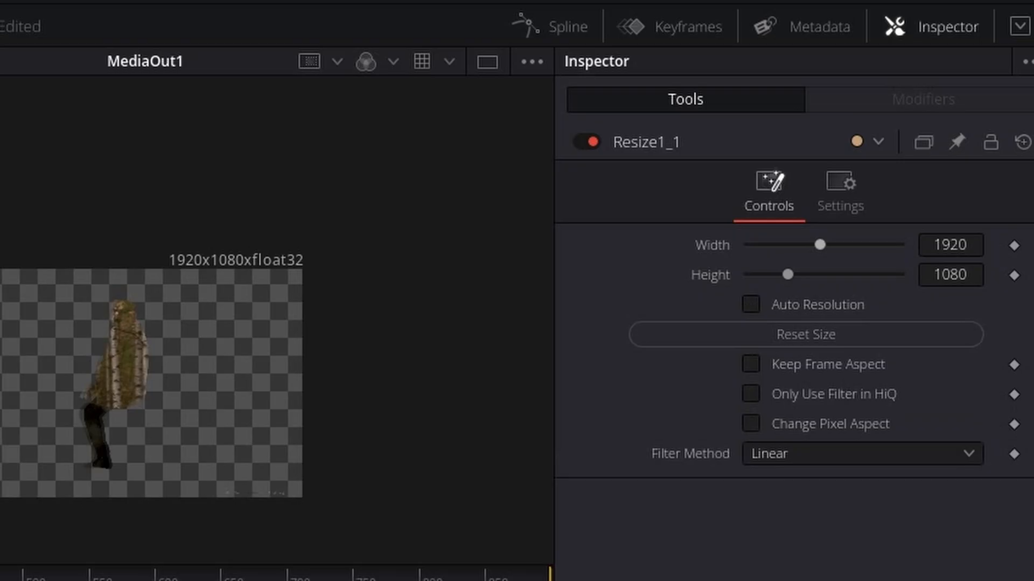
pyautogui.click(475, 398)
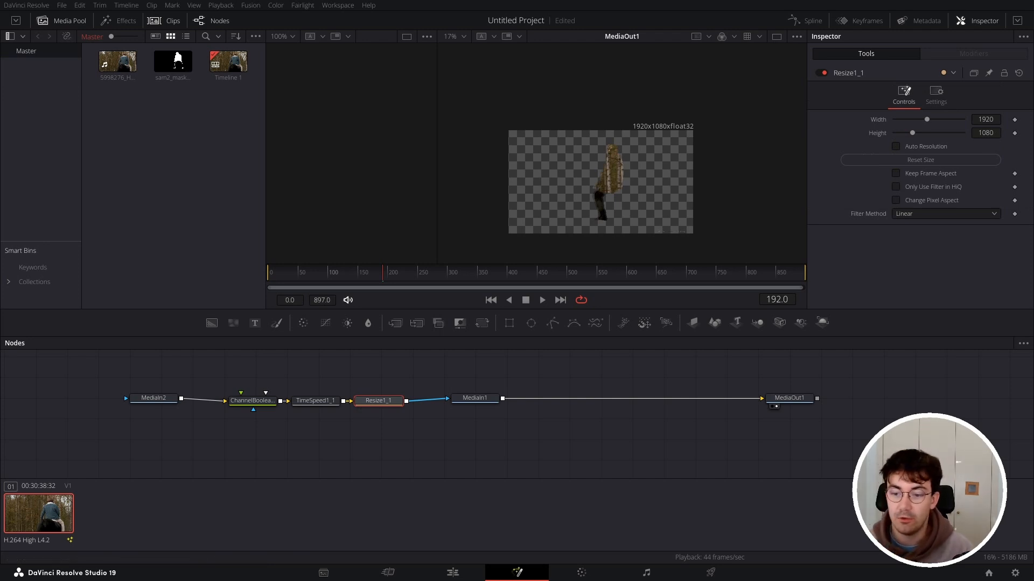
pyautogui.click(316, 401)
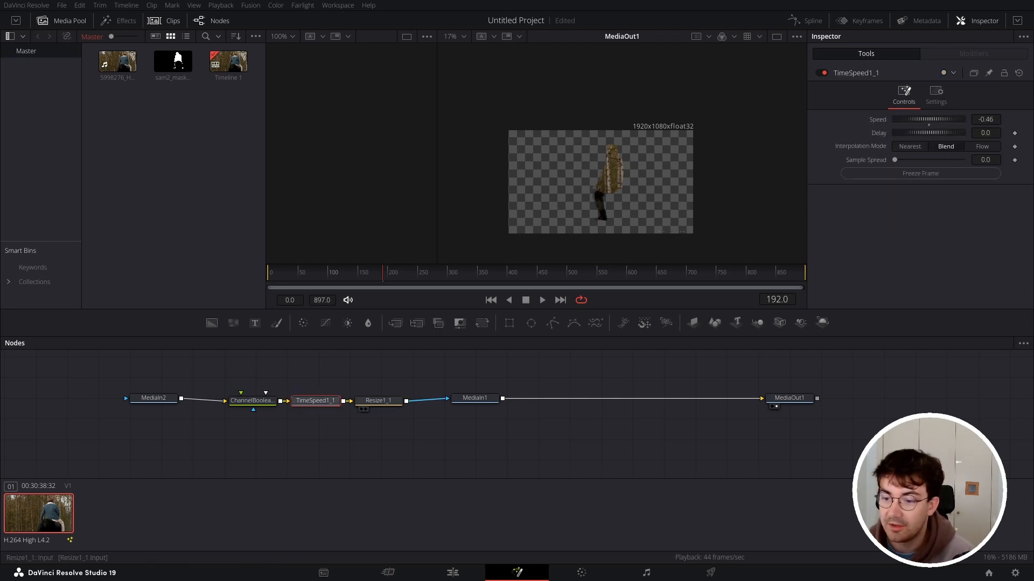
pyautogui.click(378, 401)
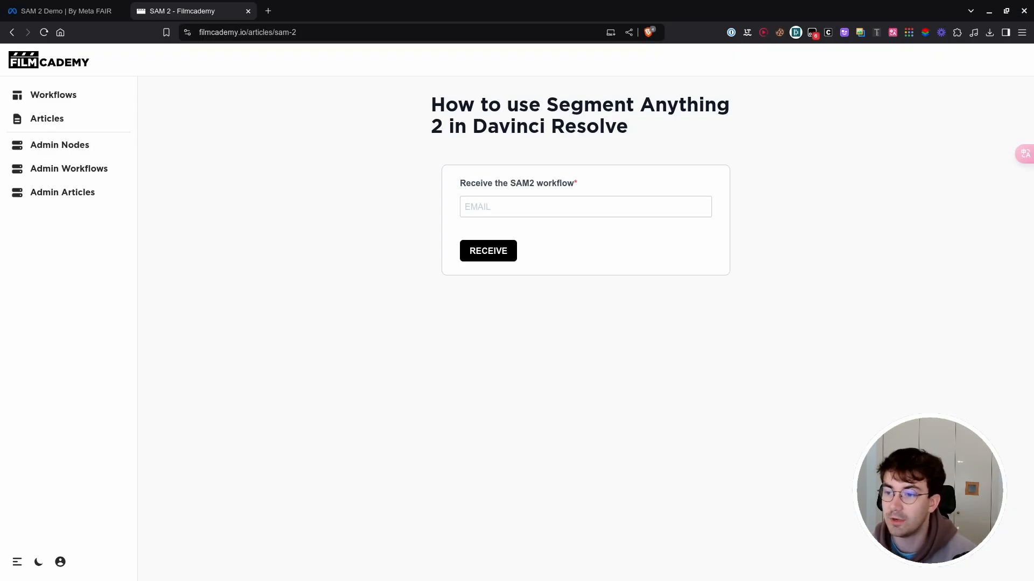
pyautogui.click(585, 206)
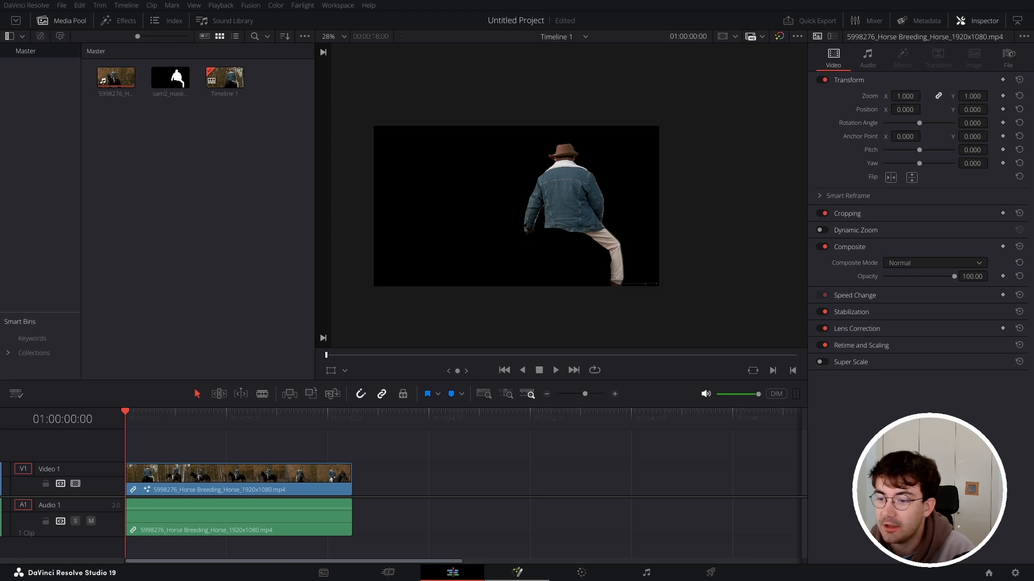
# Examine the watermark beside the rider's foot at the lower edge of the frame on the Edit page
pyautogui.scroll(10, 563, 196)
pyautogui.moveTo(563, 196); pyautogui.dragTo(432, 89)
pyautogui.scroll(10, 561, 196)
pyautogui.moveTo(561, 269); pyautogui.dragTo(773, 110)
pyautogui.scroll(-3, 561, 196)
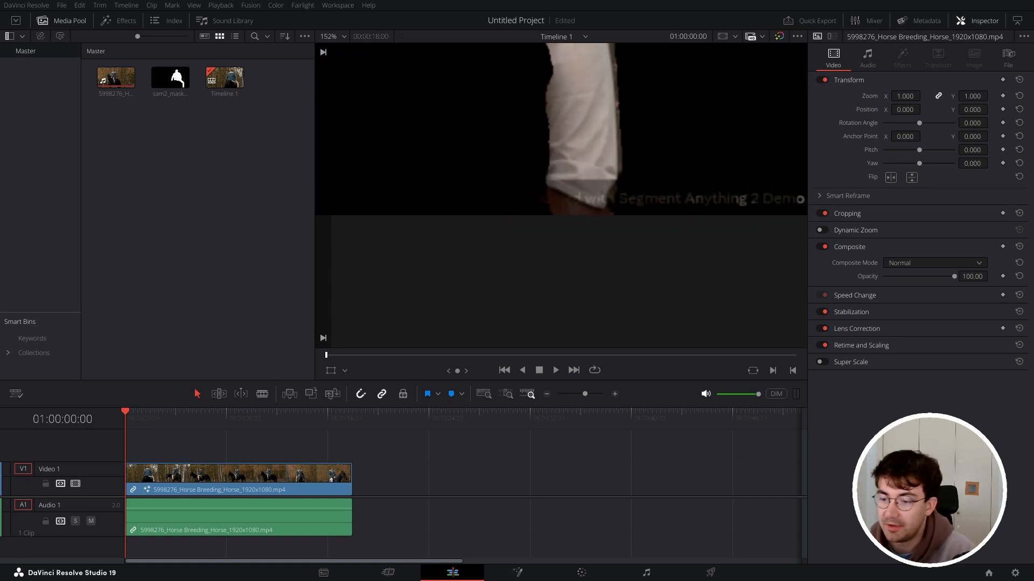
# Add a Background node in Fusion and merge MediaIn2 over it ahead of the Channel Booleans node
pyautogui.click(516, 573)
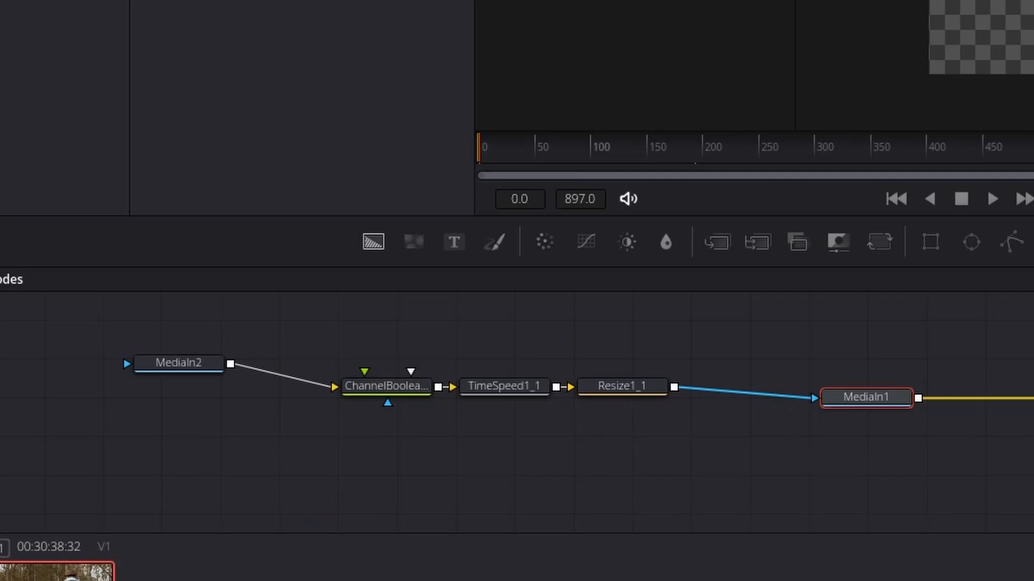
pyautogui.moveTo(373, 242); pyautogui.dragTo(715, 478)
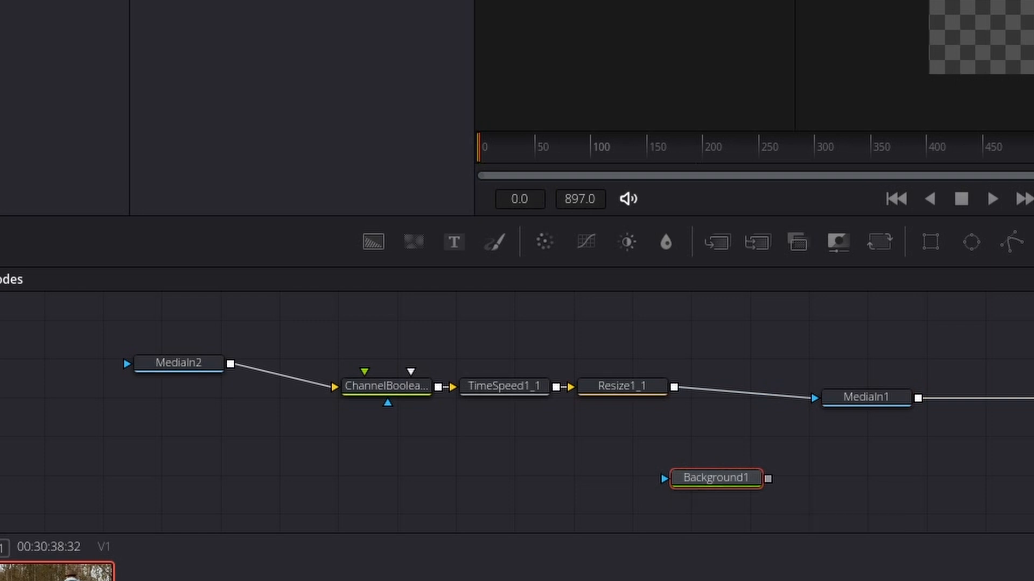
pyautogui.moveTo(716, 478); pyautogui.dragTo(235, 465)
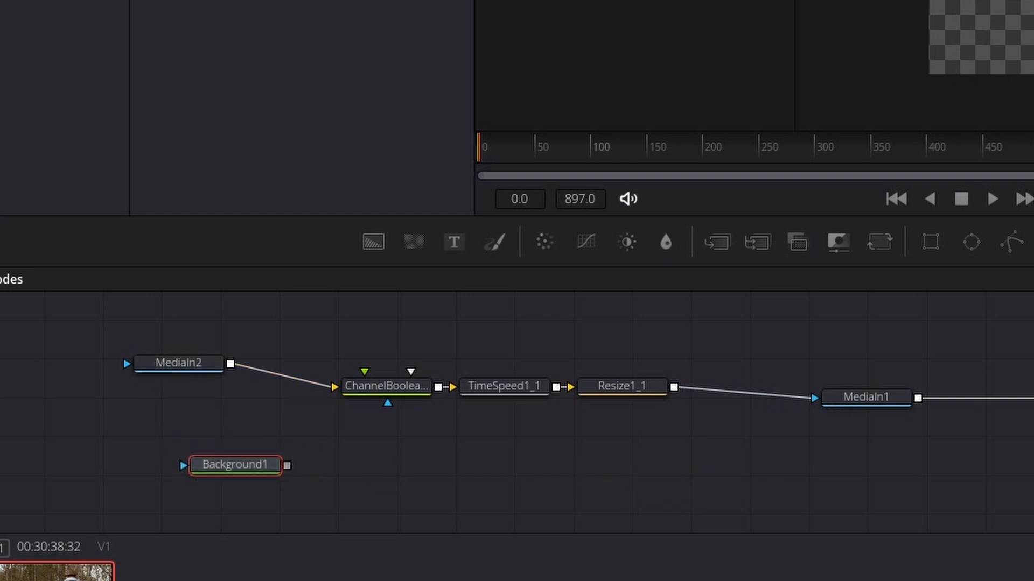
pyautogui.click(264, 423)
pyautogui.moveTo(287, 465); pyautogui.dragTo(230, 365)
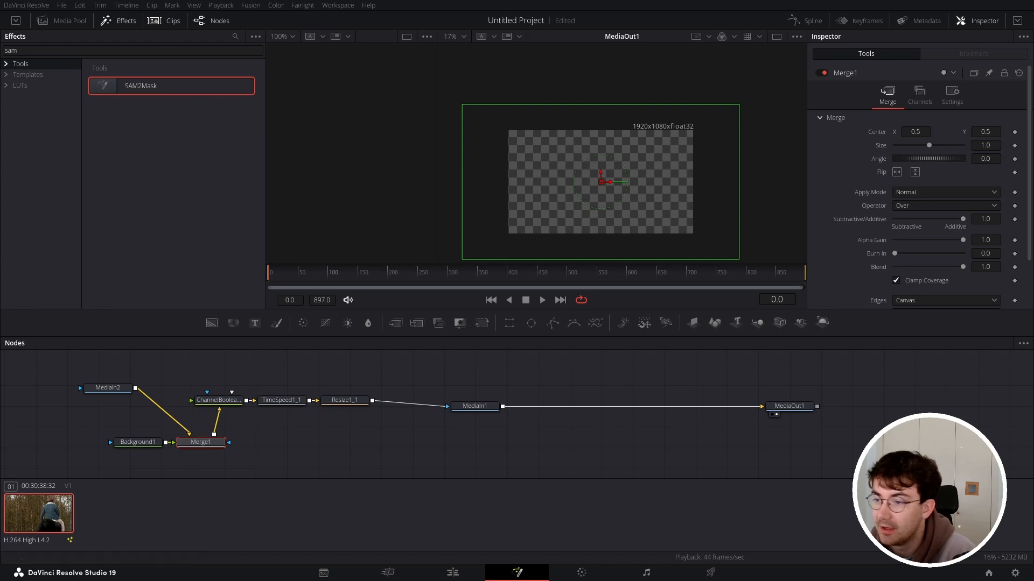
# Move the Merge1 centre to about X 1.52, Y -0.71 so the lower right of the mask is cut away
pyautogui.moveTo(600, 175); pyautogui.dragTo(703, 209)
pyautogui.scroll(1, 764, 256)
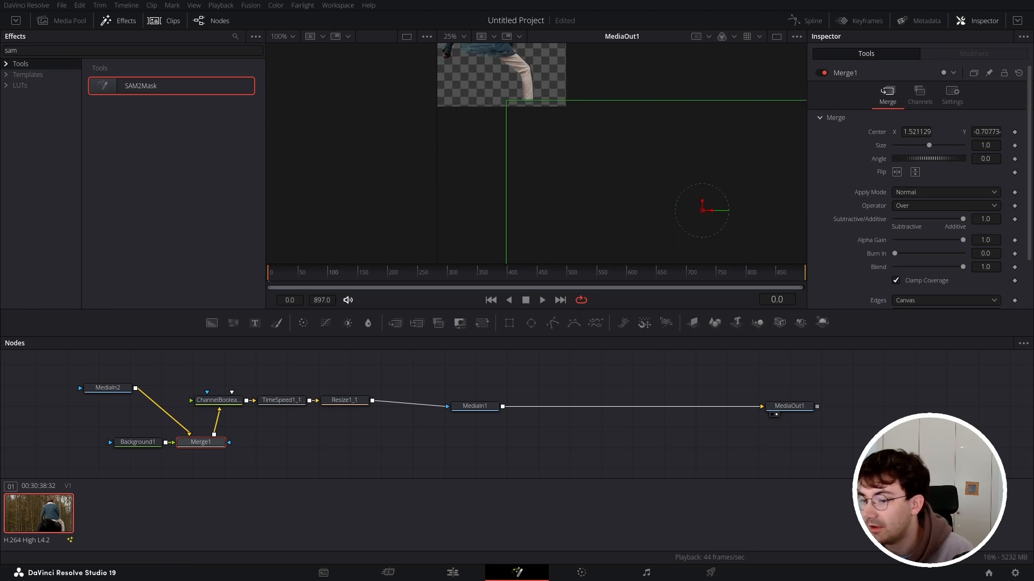
pyautogui.scroll(4, 504, 89)
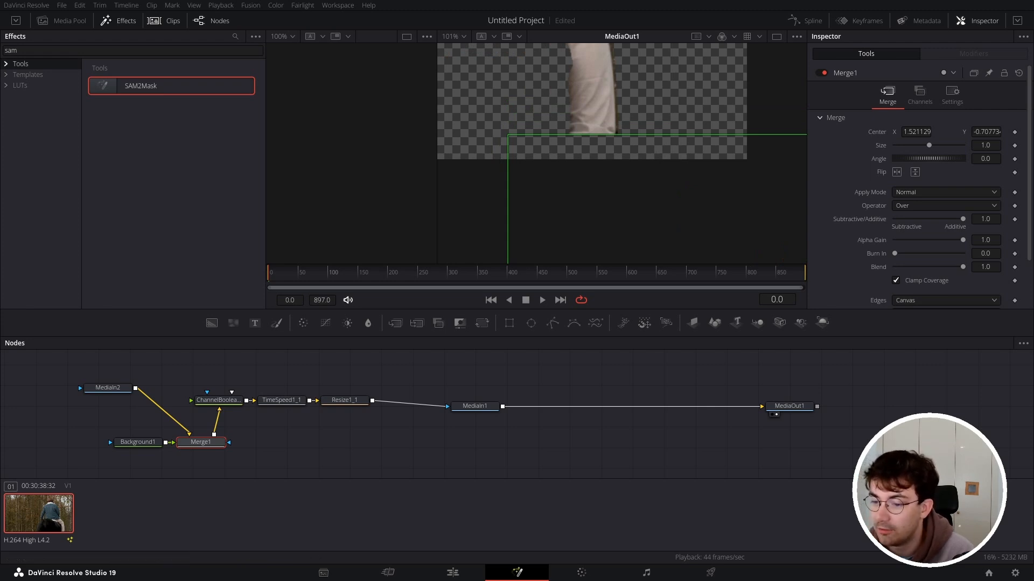
# Check the masked rider's lower leg and the watermark area on the Edit page
pyautogui.click(452, 573)
pyautogui.scroll(-2, 560, 130)
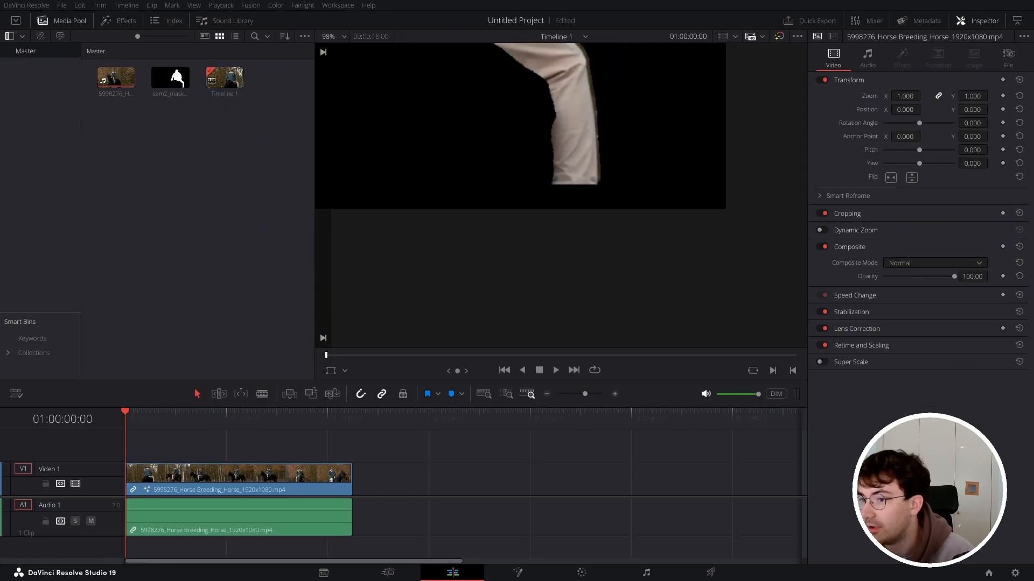
pyautogui.scroll(-1, 506, 124)
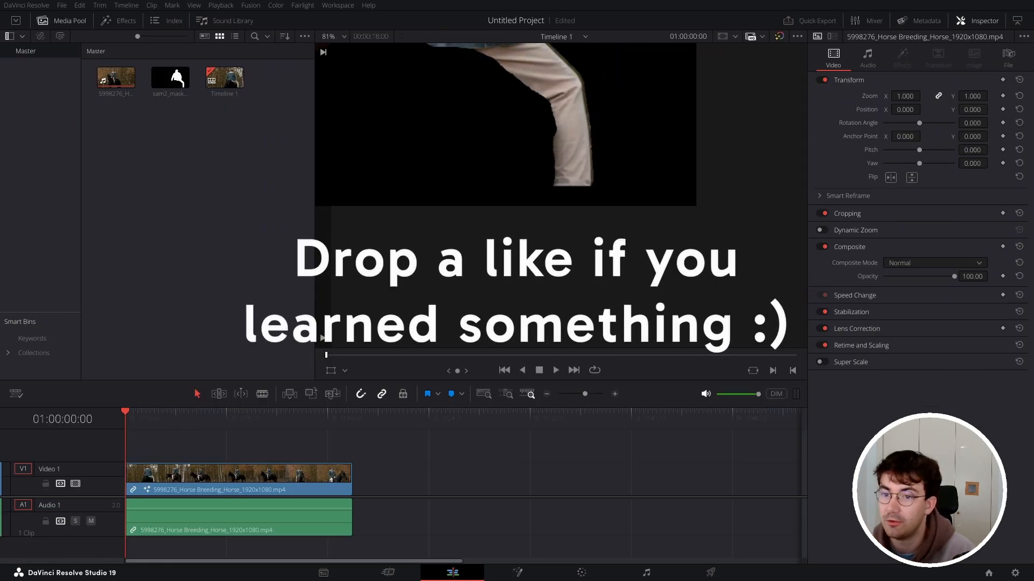